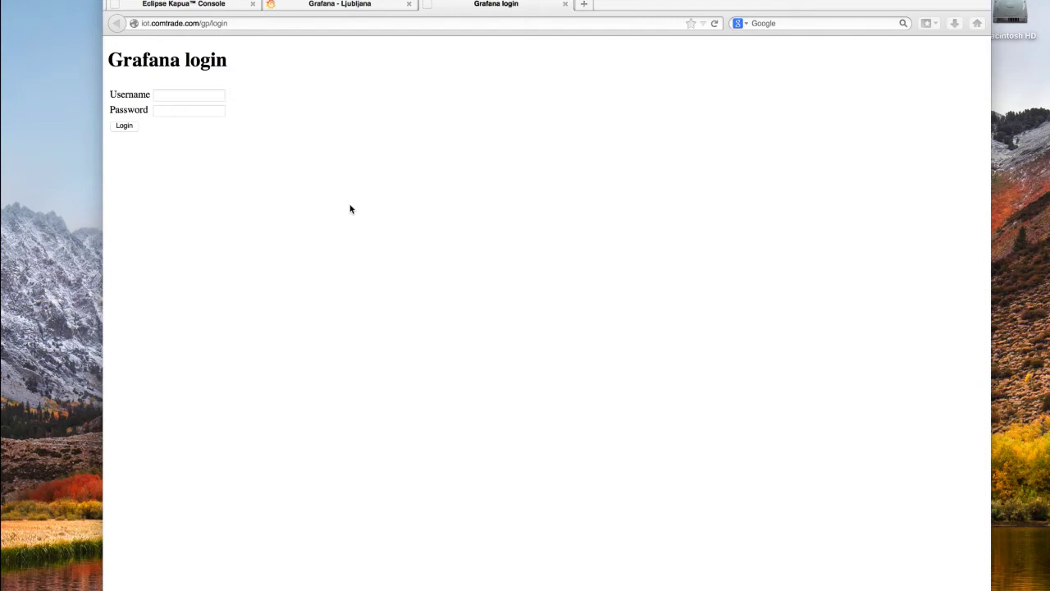
Switch to the Eclipse Kapua Console Data page listing Ambient readings for BLE_APP_V1/LJ/sensorTag
{"action": "left_click", "coordinate": [222, 6]}
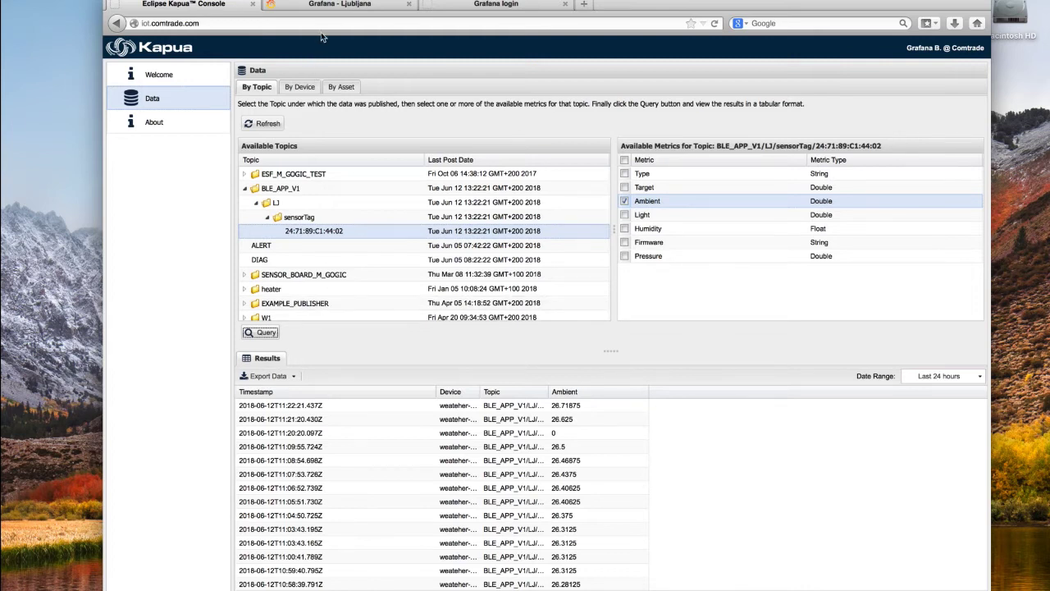
View the Ljubljana dashboard's temperature, humidity, pressure and illumination panels, then the Grafana login page
{"action": "left_click", "coordinate": [329, 4]}
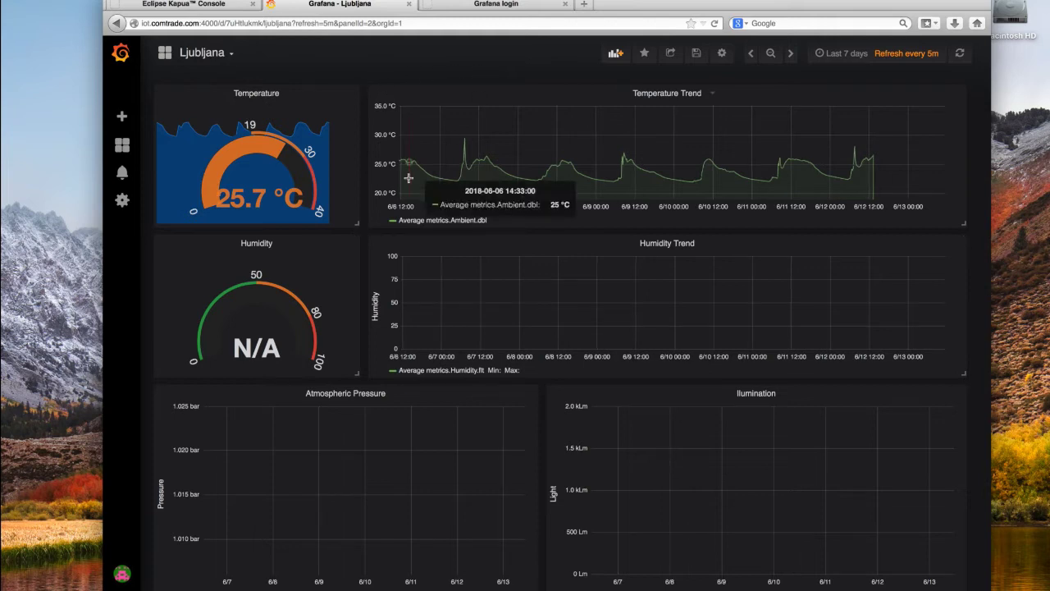
{"action": "left_click", "coordinate": [475, 7]}
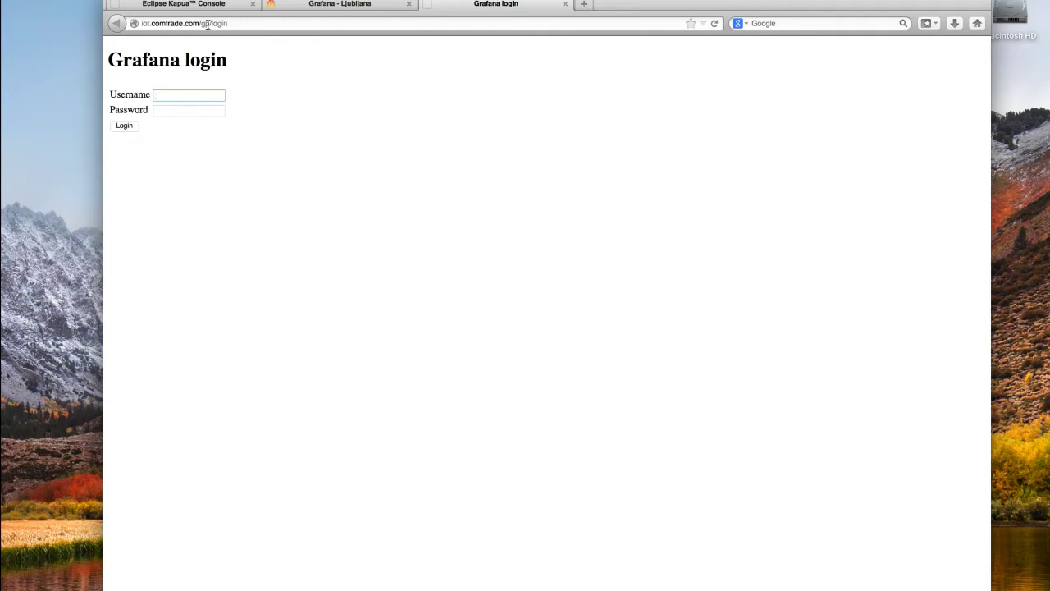
Log in through the Grafana login proxy with the saved username and its password
{"action": "left_click", "coordinate": [181, 96]}
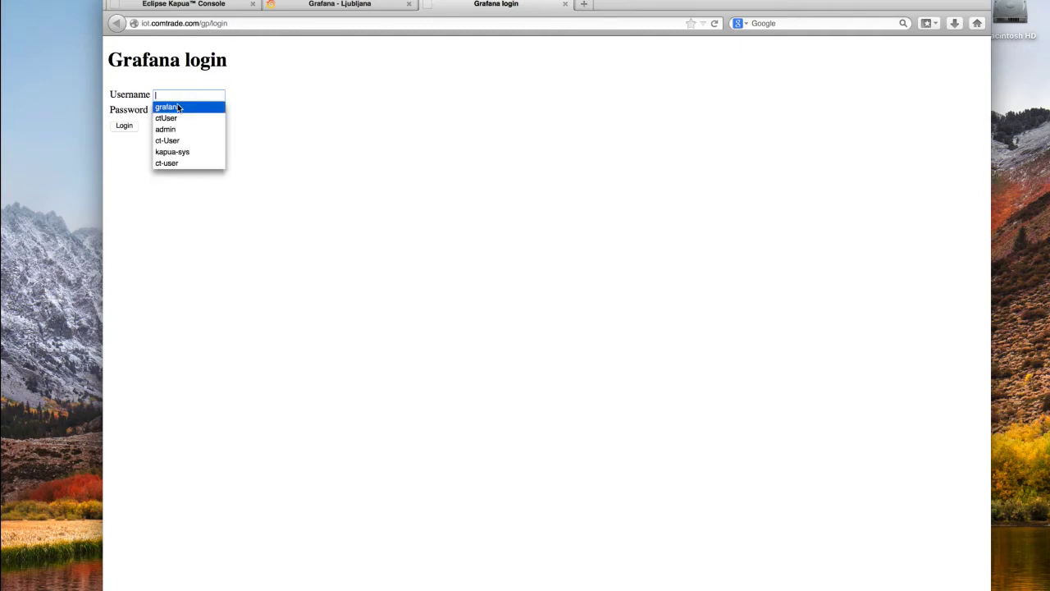
{"action": "left_click", "coordinate": [178, 108]}
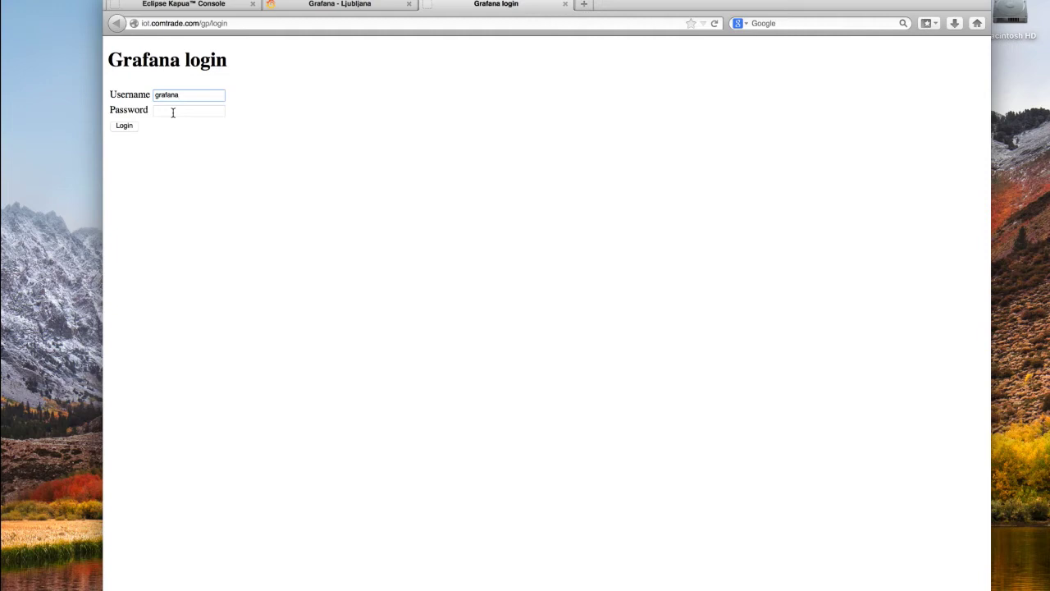
{"action": "left_click", "coordinate": [174, 112]}
{"action": "type", "text": "••••••••••••"}
{"action": "left_click", "coordinate": [123, 127]}
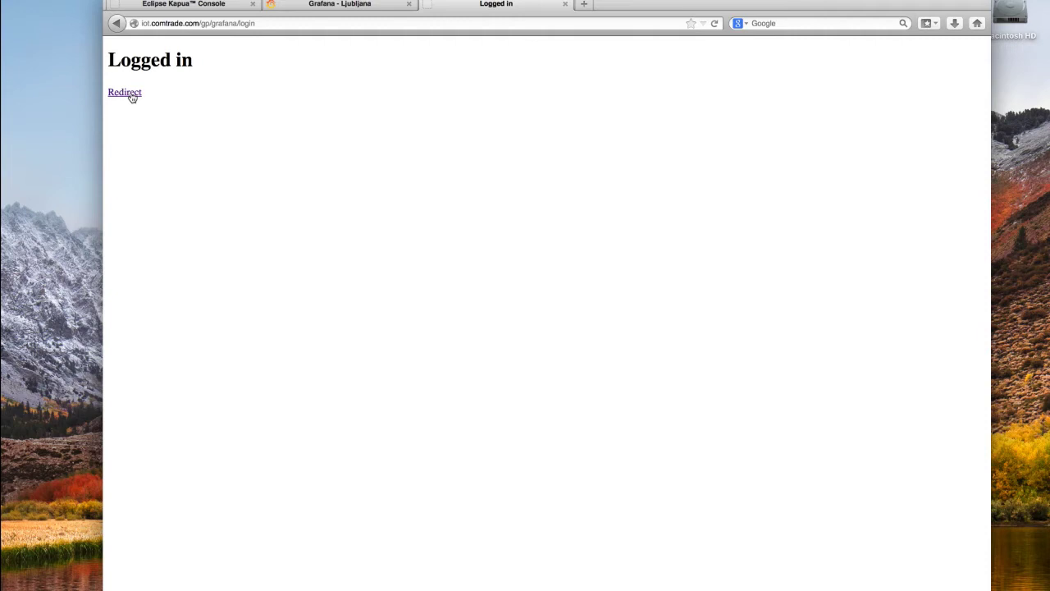
Follow the Redirect link from the Logged in page into Grafana's Home Dashboard
{"action": "left_click", "coordinate": [130, 94]}
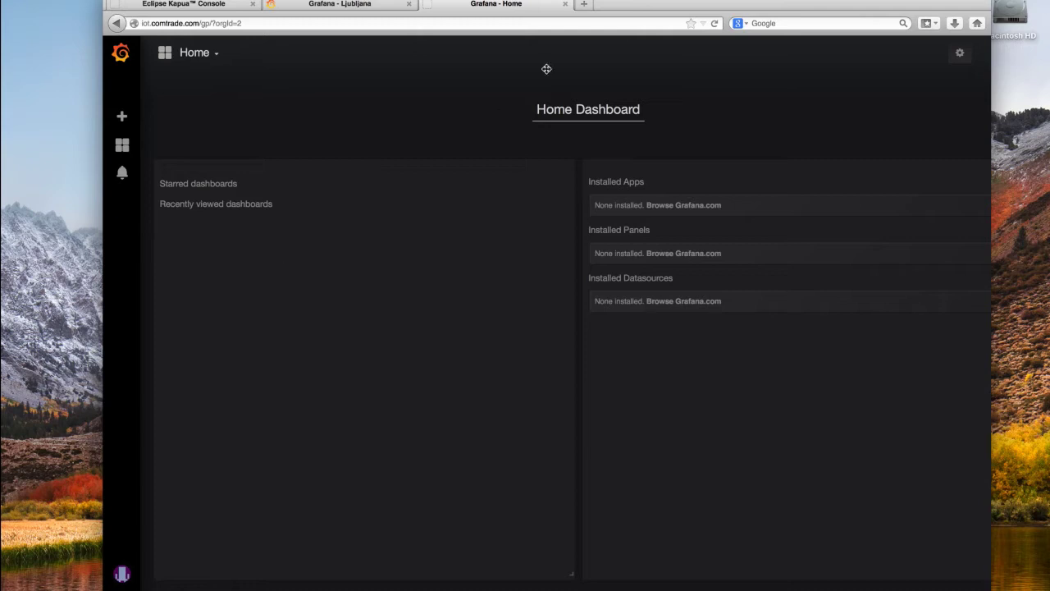
Create a new dashboard containing a Graph panel plotting the A-series test data
{"action": "mouse_move", "coordinate": [122, 573]}
{"action": "mouse_move", "coordinate": [122, 173]}
{"action": "mouse_move", "coordinate": [120, 116]}
{"action": "key", "text": "s"}
{"action": "key", "text": "o"}
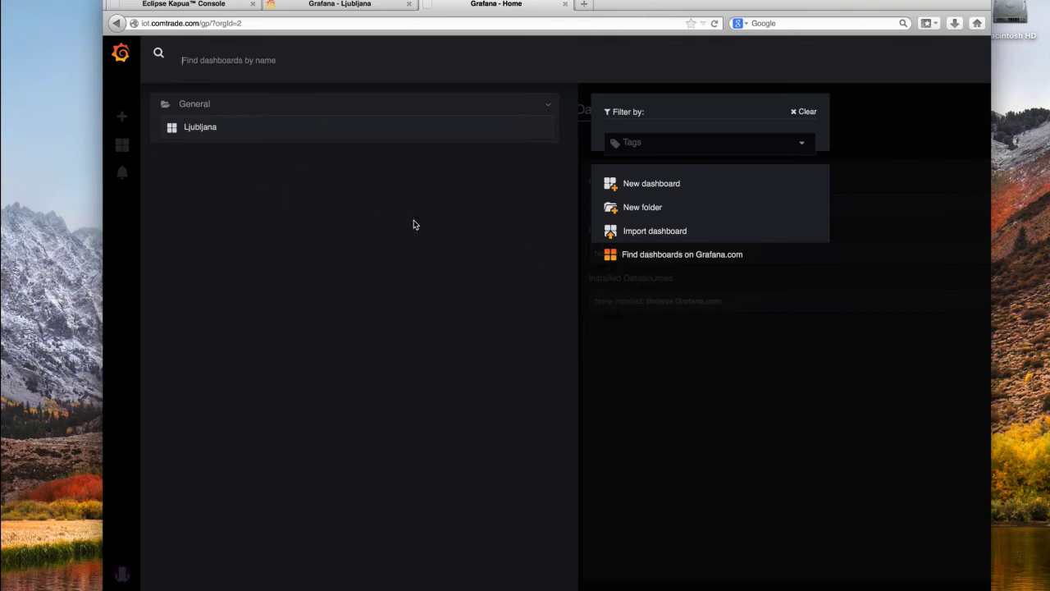
{"action": "left_click", "coordinate": [661, 185]}
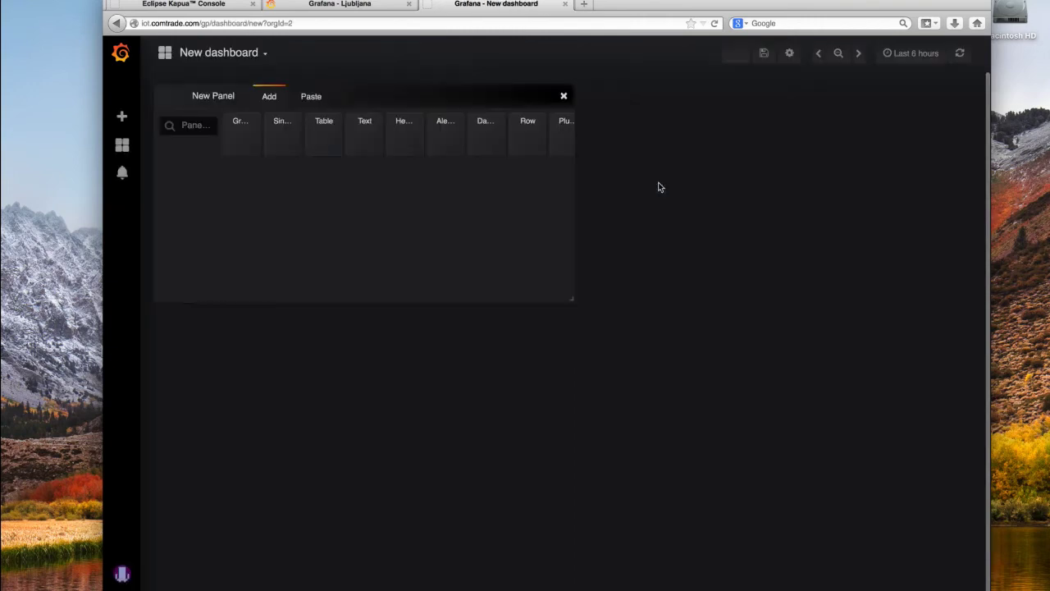
{"action": "left_click", "coordinate": [244, 135]}
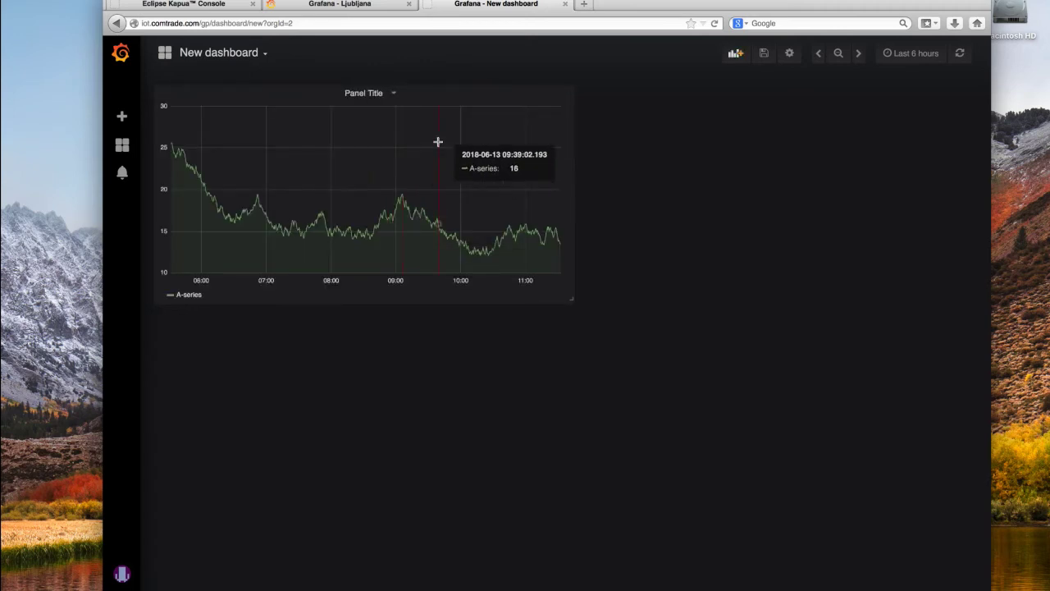
{"action": "left_click", "coordinate": [393, 94]}
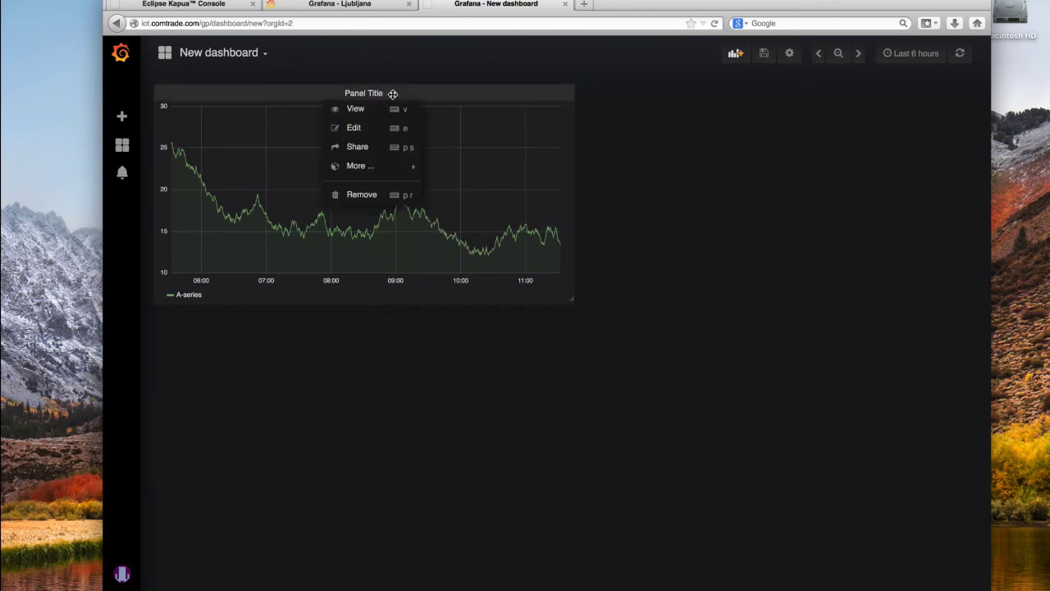
Edit the graph panel and list the available data sources on its Metrics tab
{"action": "left_click", "coordinate": [369, 127]}
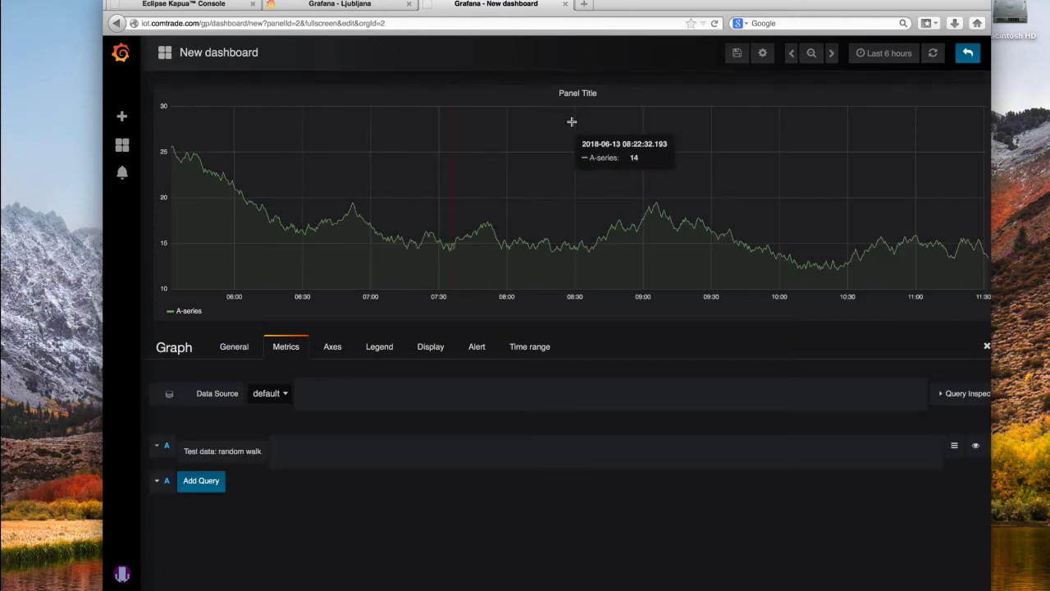
{"action": "left_click", "coordinate": [285, 394]}
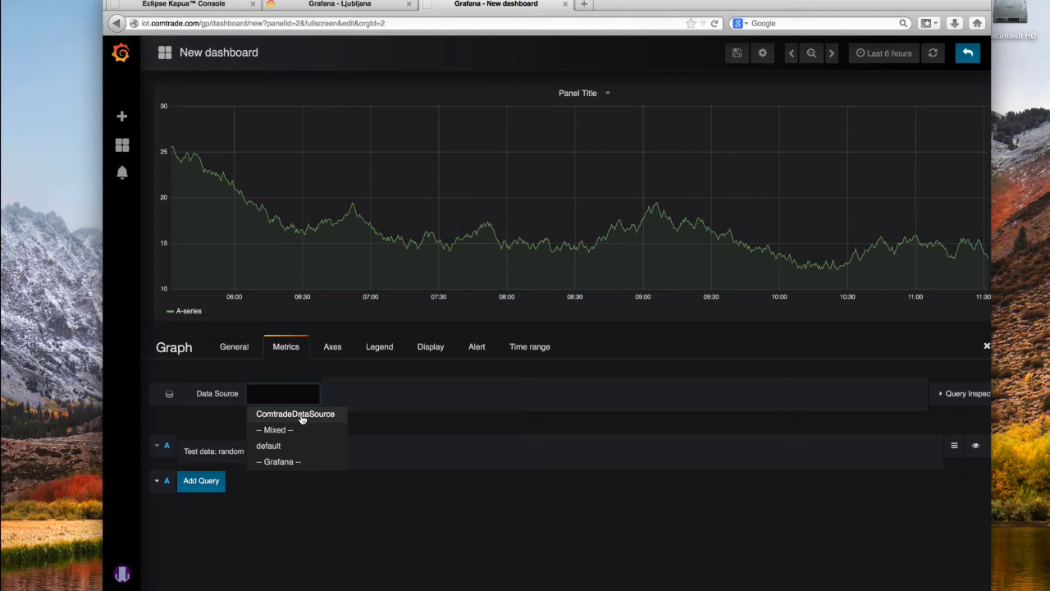
Query ComtradeDataSource with '*' and plot the Average of metrics.Ambient.dbl
{"action": "left_click", "coordinate": [302, 415]}
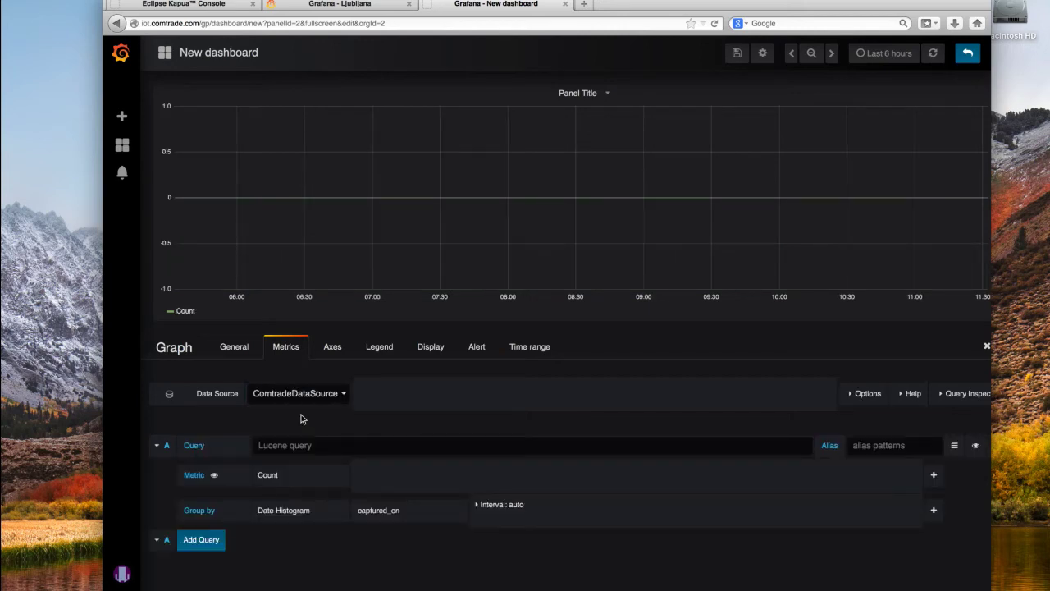
{"action": "left_click", "coordinate": [283, 444]}
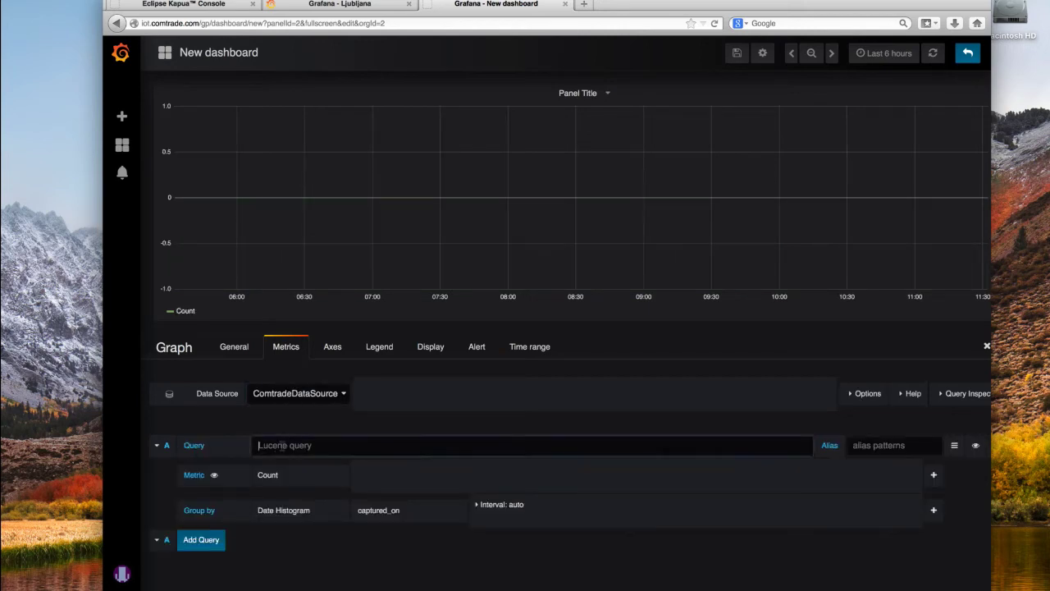
{"action": "type", "text": "*"}
{"action": "left_click", "coordinate": [261, 475]}
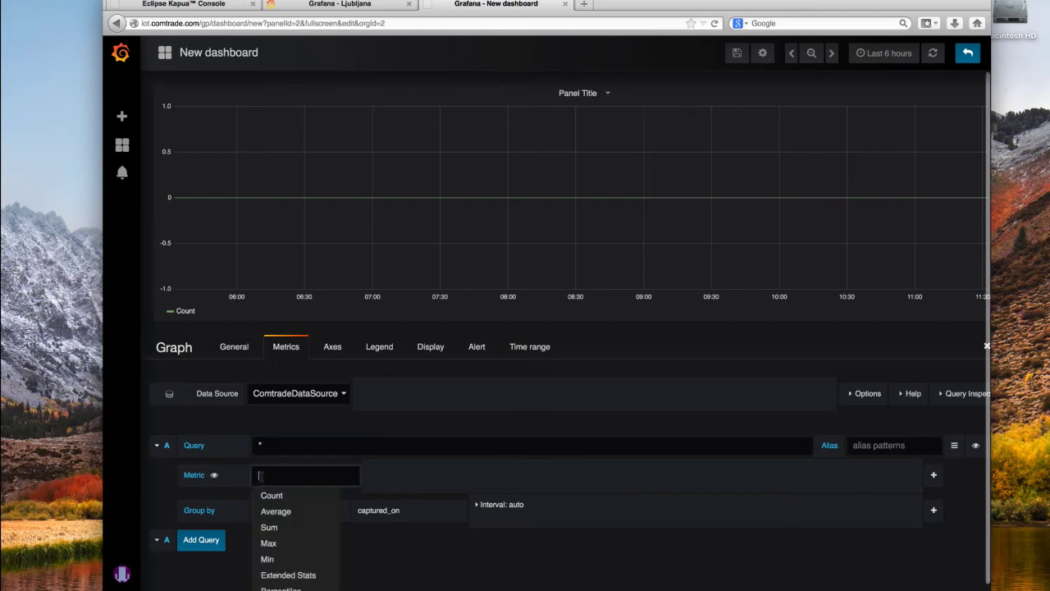
{"action": "left_click", "coordinate": [275, 510]}
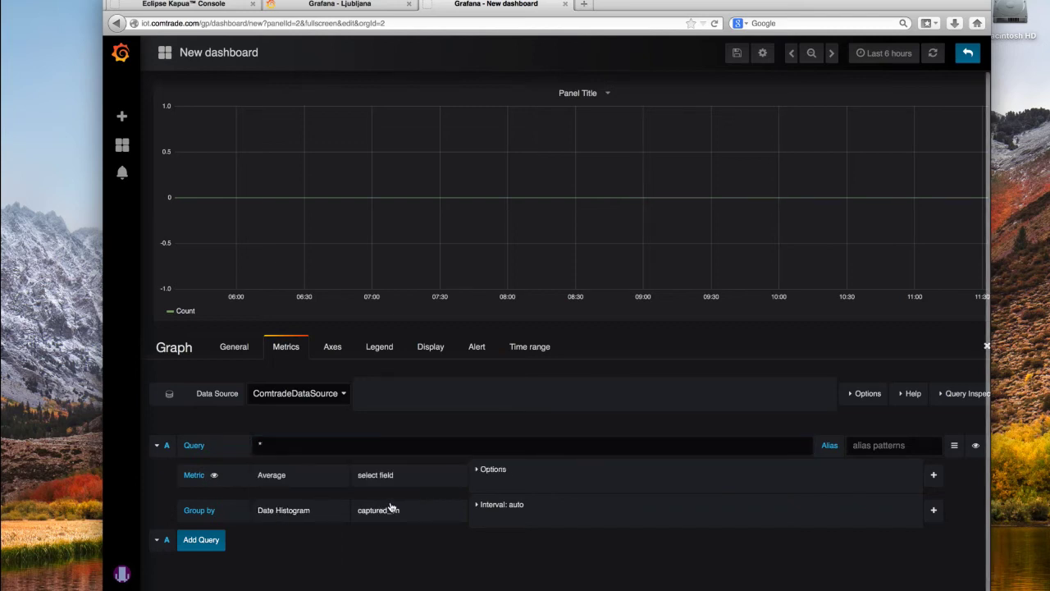
{"action": "left_click", "coordinate": [395, 476]}
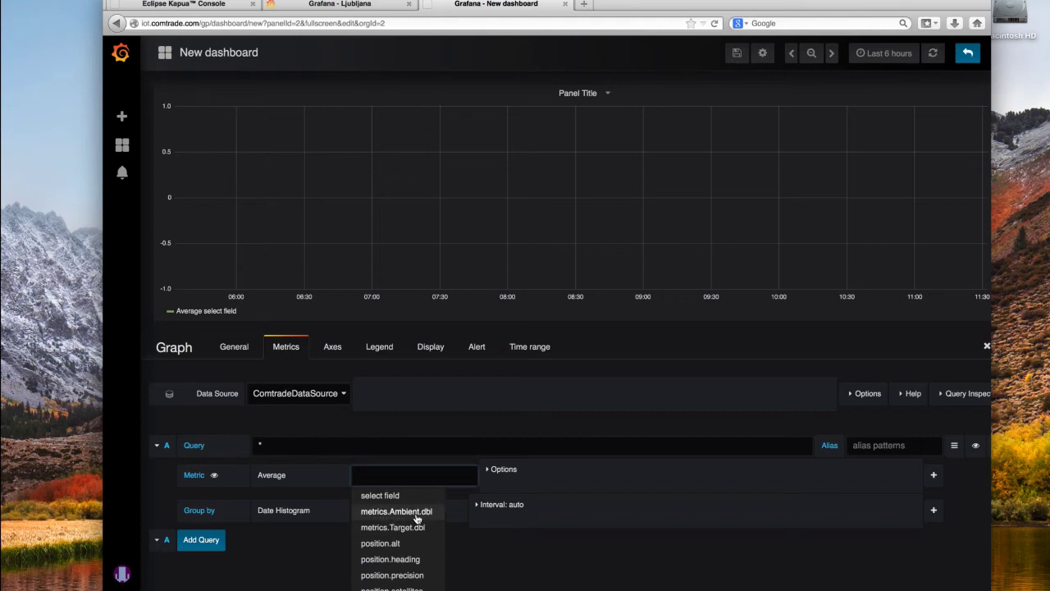
{"action": "left_click", "coordinate": [416, 515]}
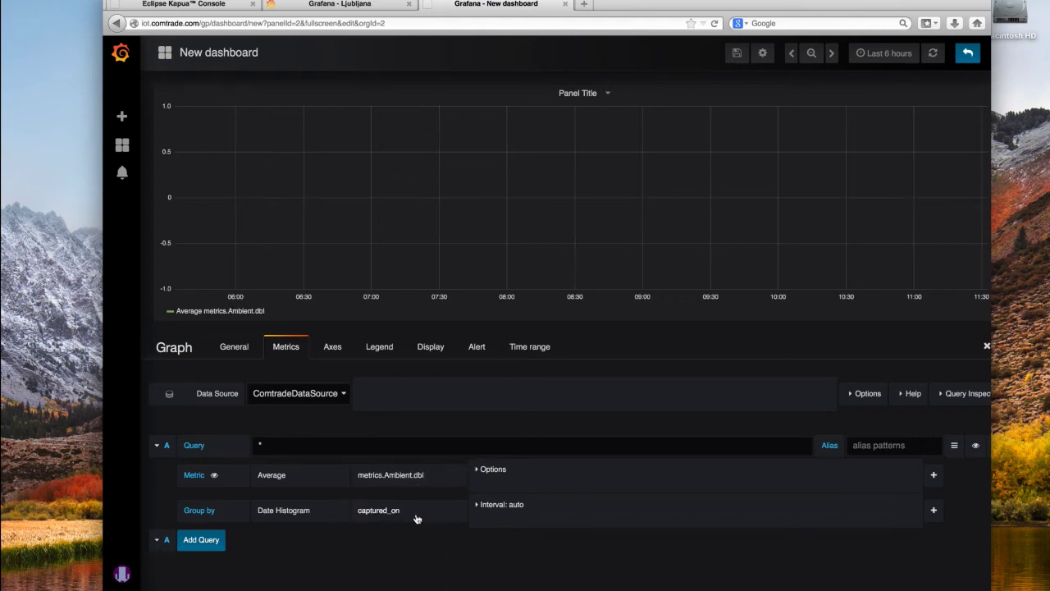
{"action": "left_click", "coordinate": [203, 6]}
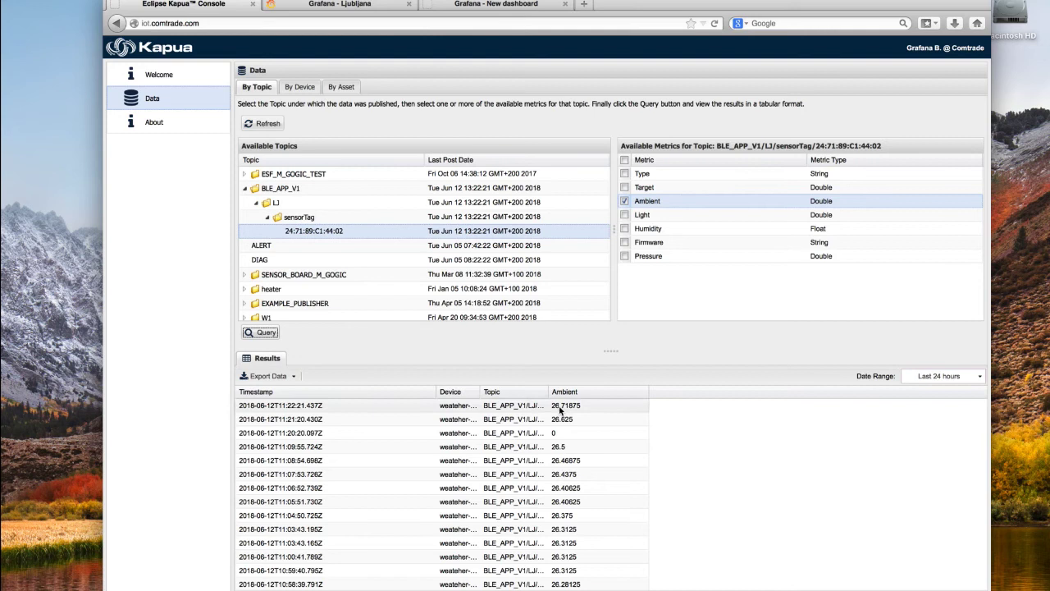
{"action": "left_click", "coordinate": [503, 5]}
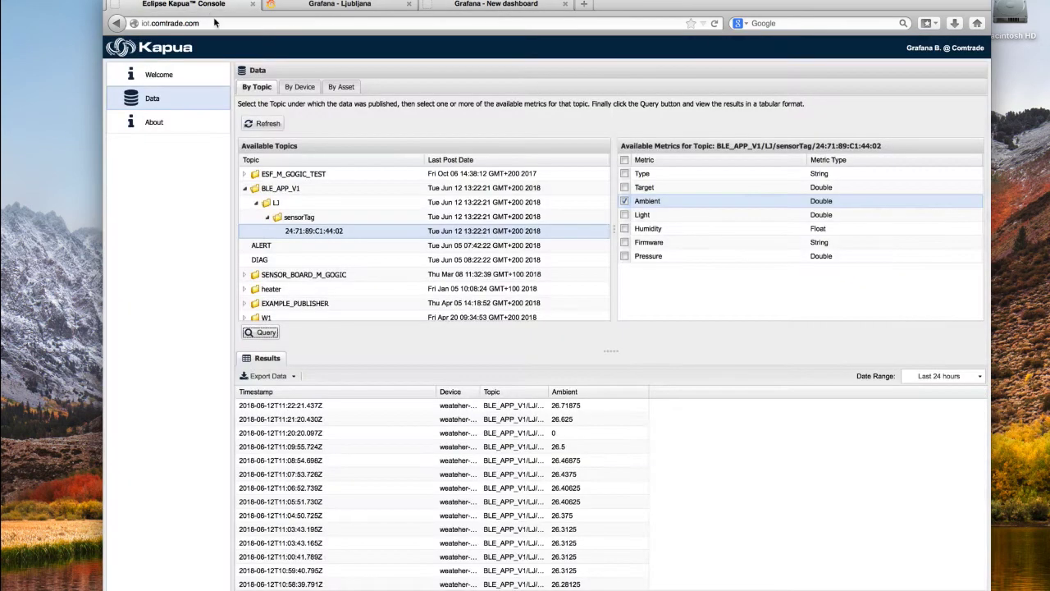
{"action": "left_click", "coordinate": [209, 6]}
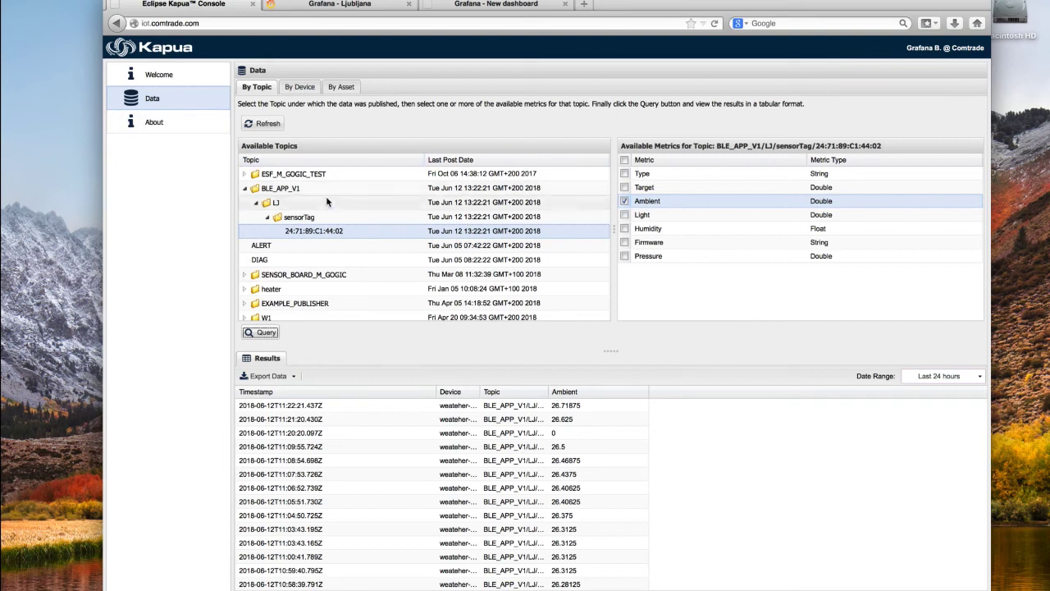
{"action": "left_click", "coordinate": [512, 7]}
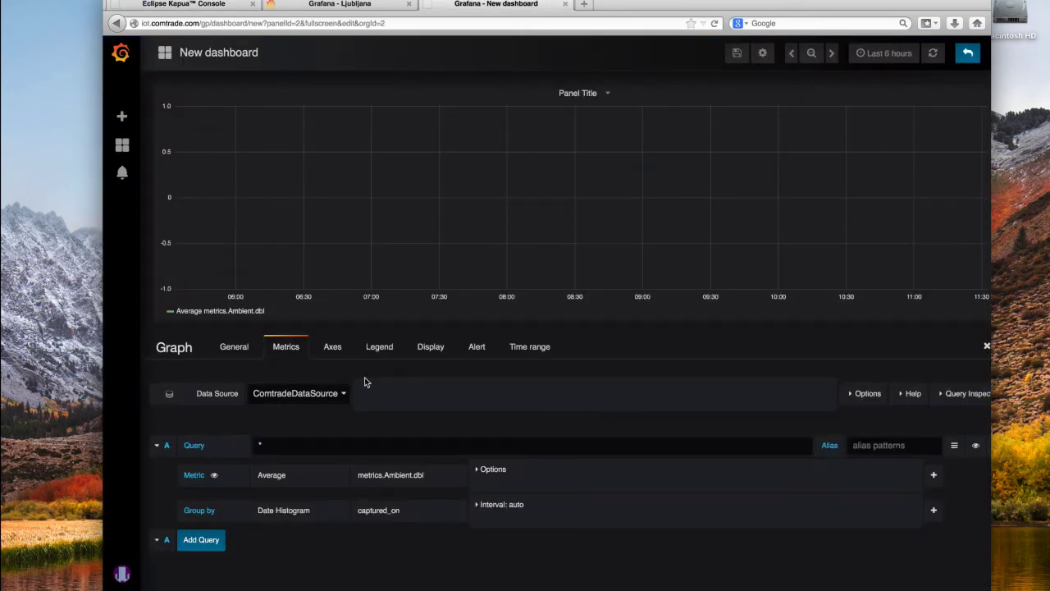
Save the dashboard as New dashboard Copy and set its time range to Last 24 hours
{"action": "left_click", "coordinate": [737, 55]}
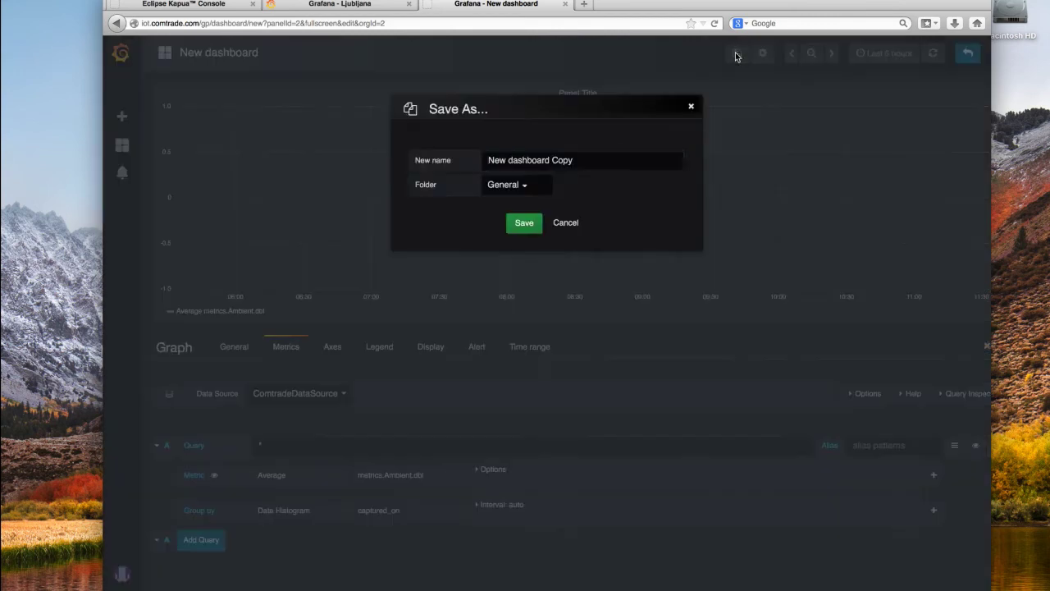
{"action": "left_click", "coordinate": [524, 223]}
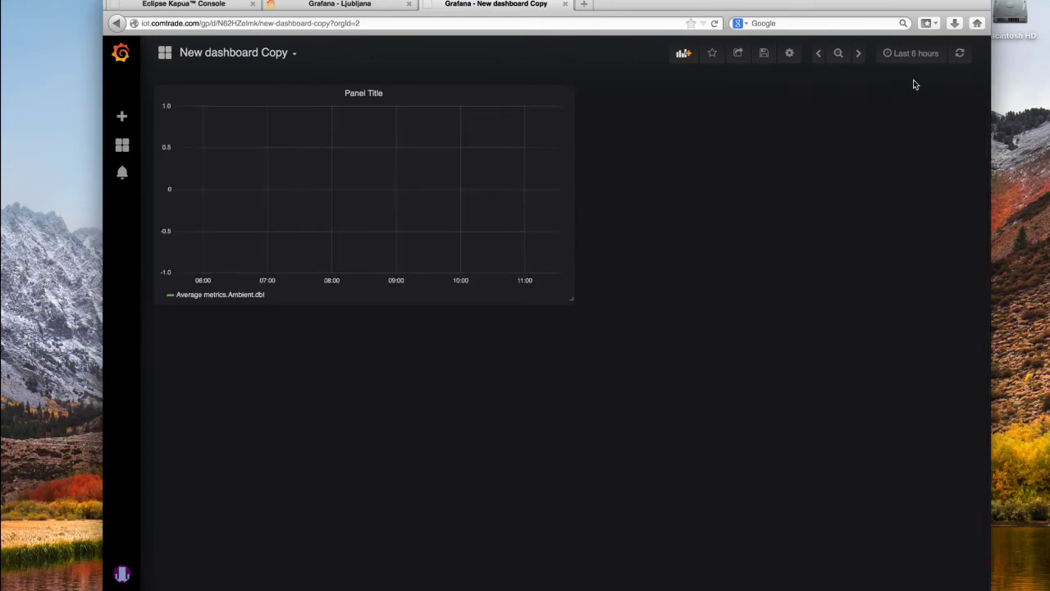
{"action": "left_click", "coordinate": [916, 54]}
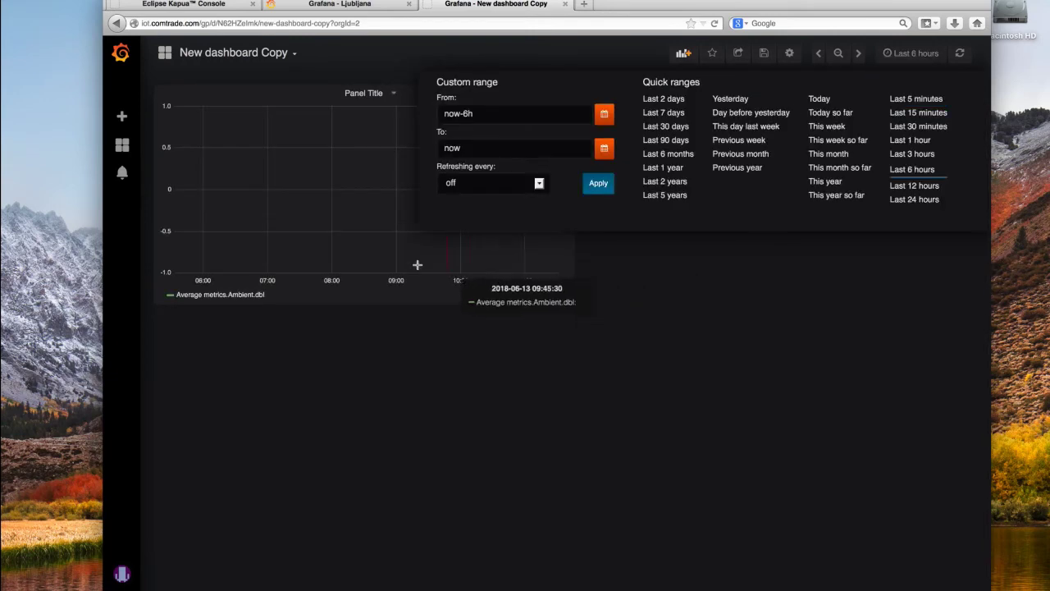
{"action": "left_click", "coordinate": [914, 186]}
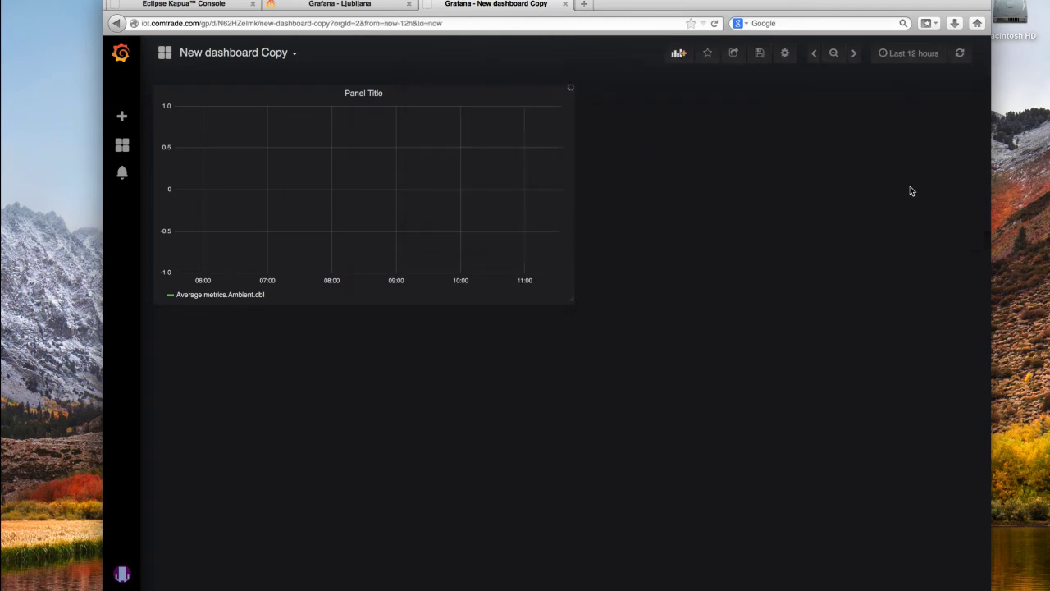
{"action": "left_click", "coordinate": [914, 57]}
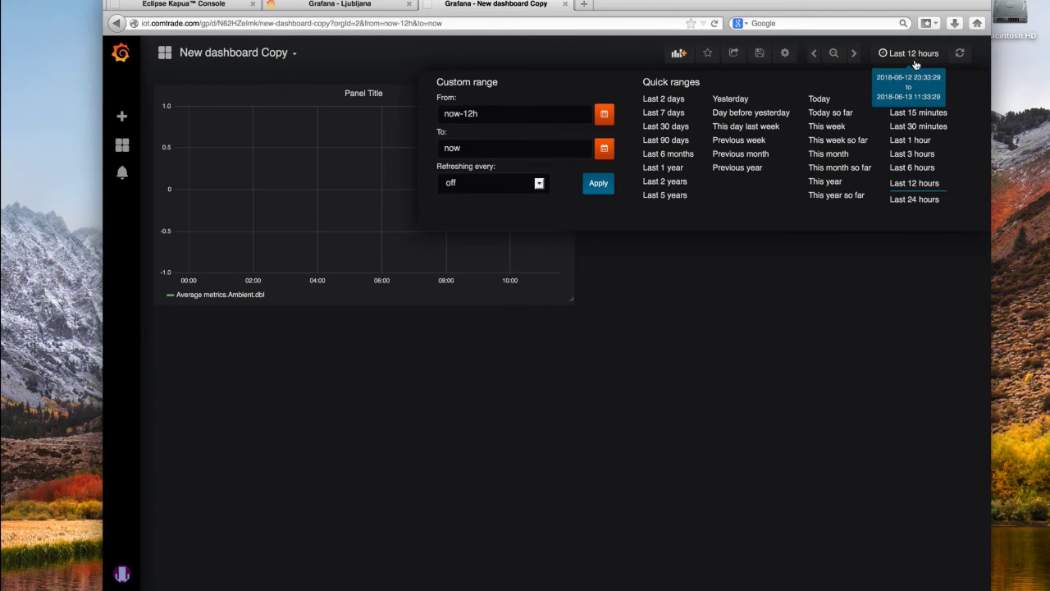
{"action": "left_click", "coordinate": [919, 200]}
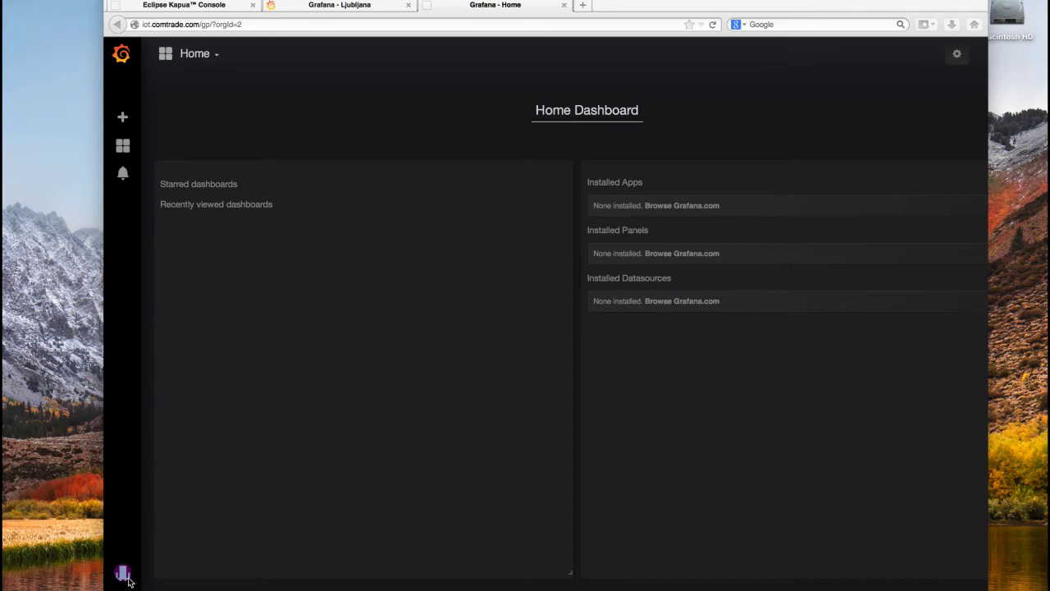
Return to Grafana's Home dashboard
{"action": "mouse_move", "coordinate": [125, 577]}
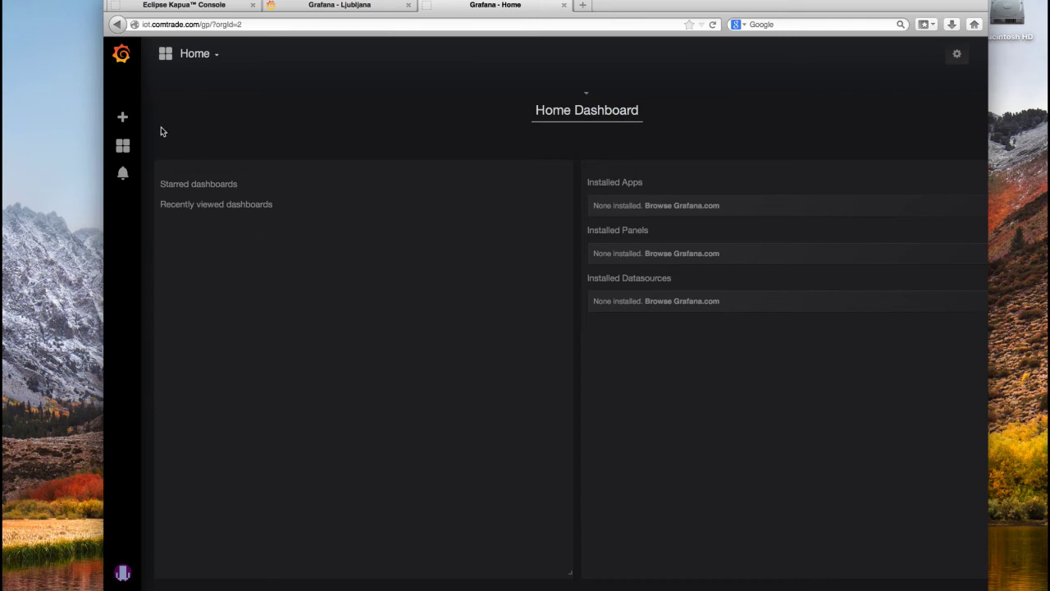
Upload the Ljubljana dashboard JSON file from Downloads into Grafana's Import page
{"action": "mouse_move", "coordinate": [123, 117]}
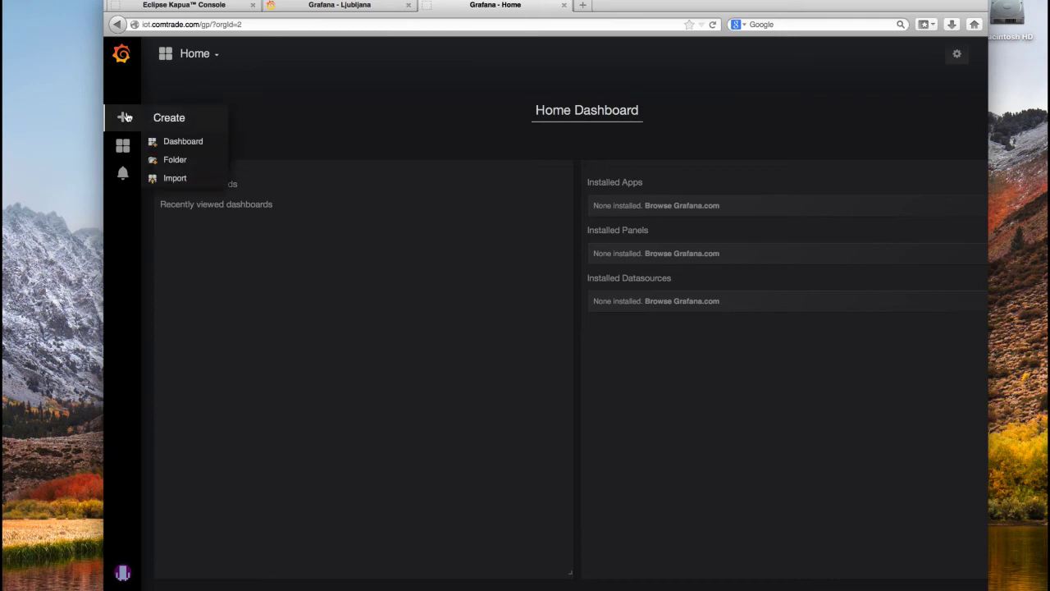
{"action": "left_click", "coordinate": [178, 178]}
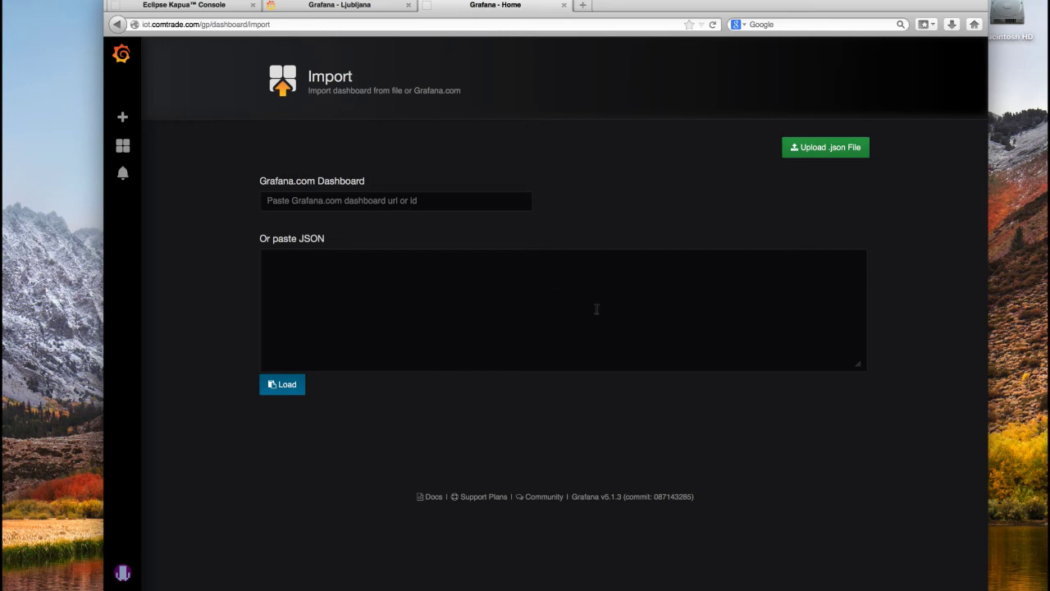
{"action": "left_click", "coordinate": [822, 149]}
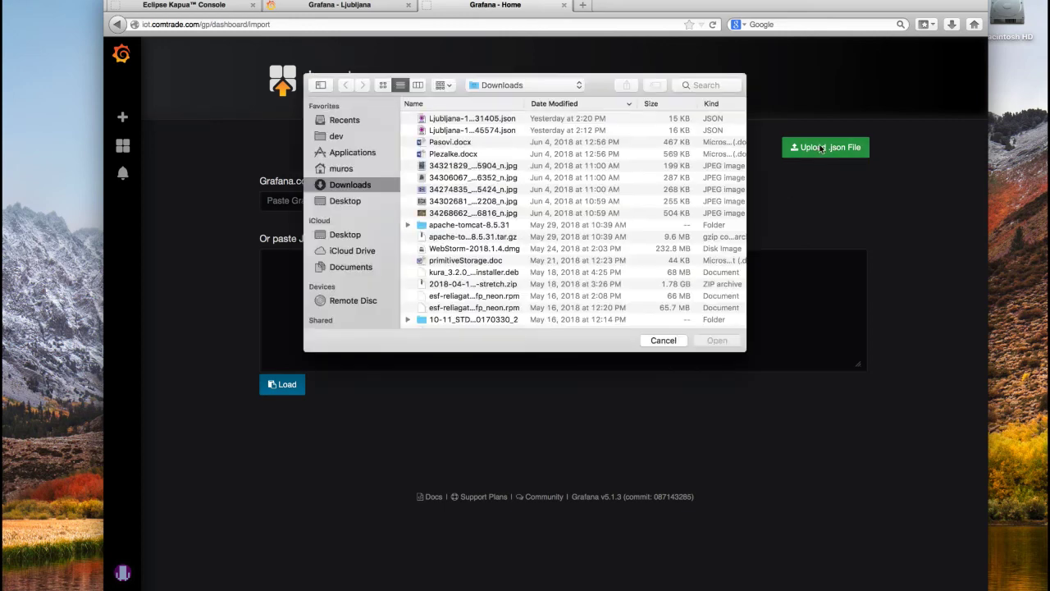
{"action": "left_click", "coordinate": [475, 121]}
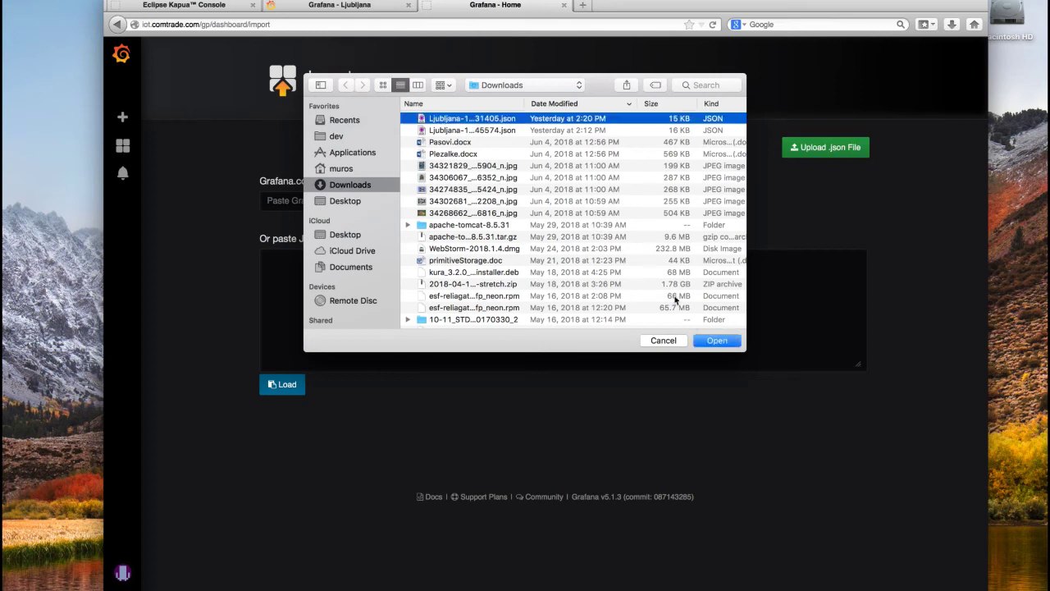
{"action": "left_click", "coordinate": [715, 341]}
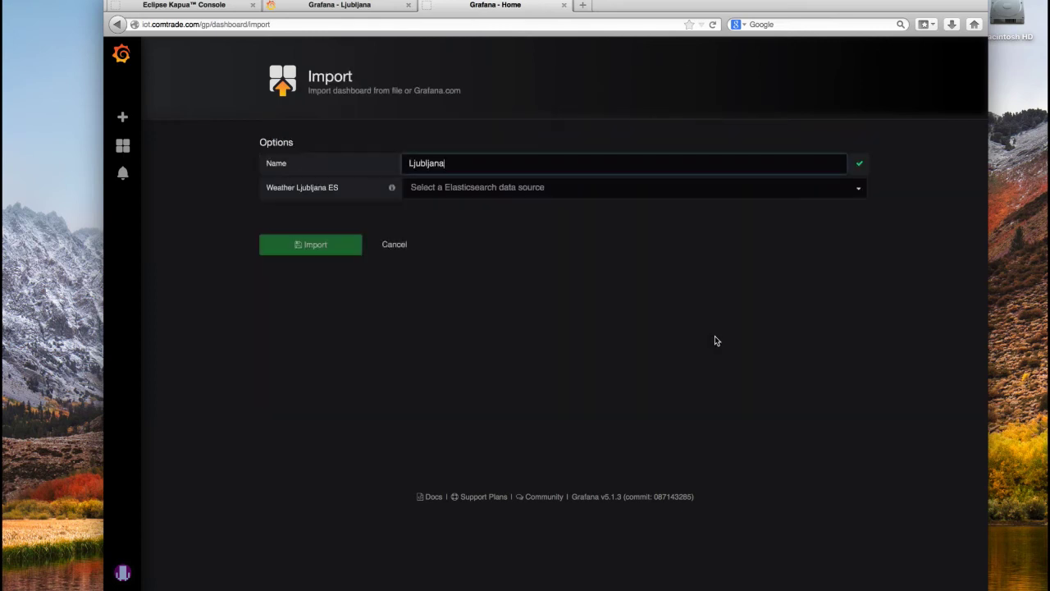
Select ComtradeDataSource as the Elasticsearch data source and import the Ljubljana dashboard
{"action": "left_click", "coordinate": [465, 191]}
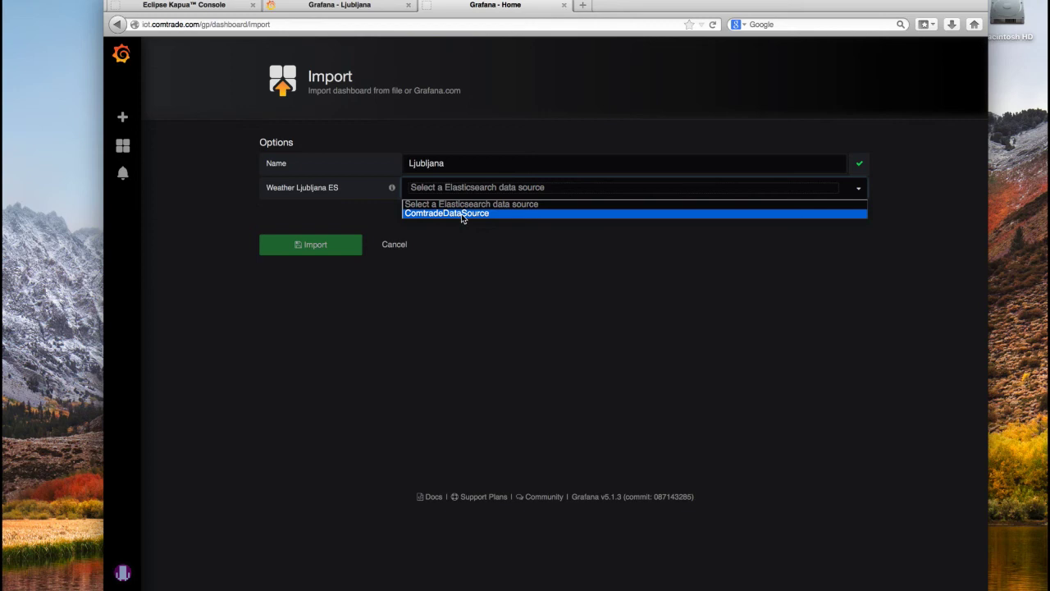
{"action": "left_click", "coordinate": [461, 213]}
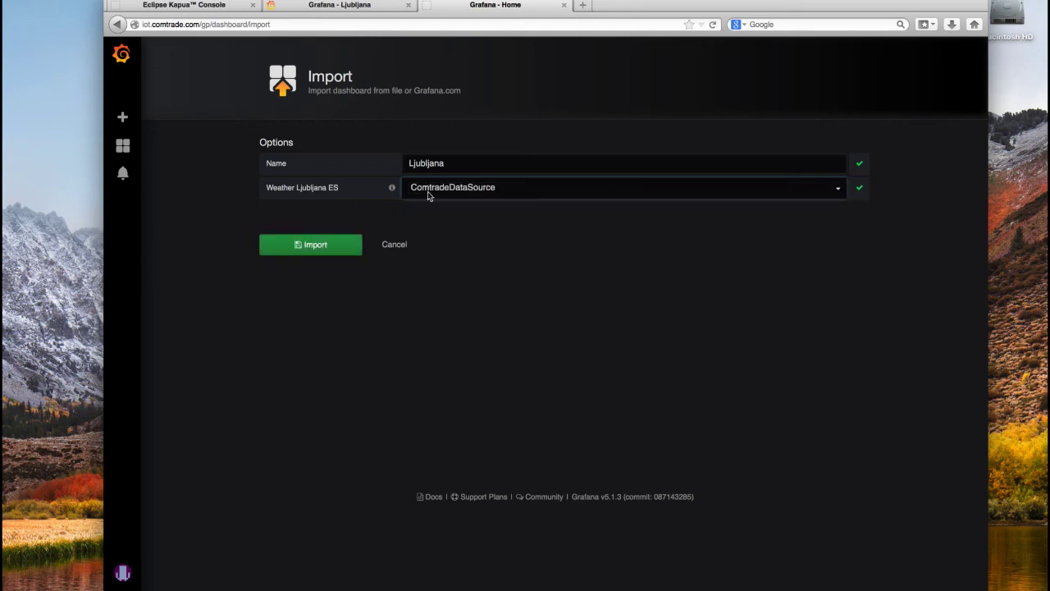
{"action": "left_click", "coordinate": [326, 248]}
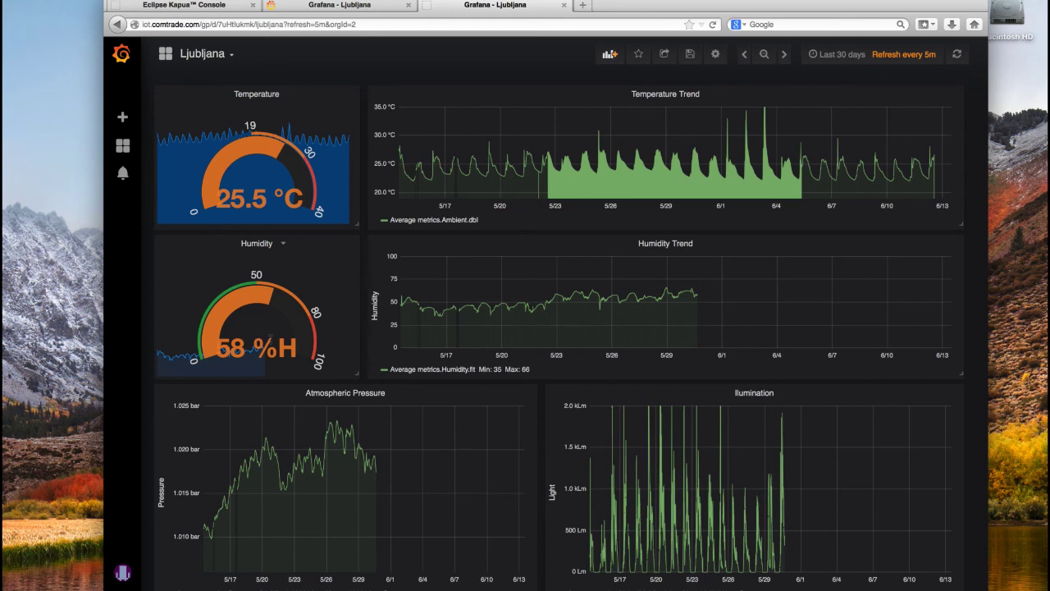
{"action": "left_click", "coordinate": [220, 25]}
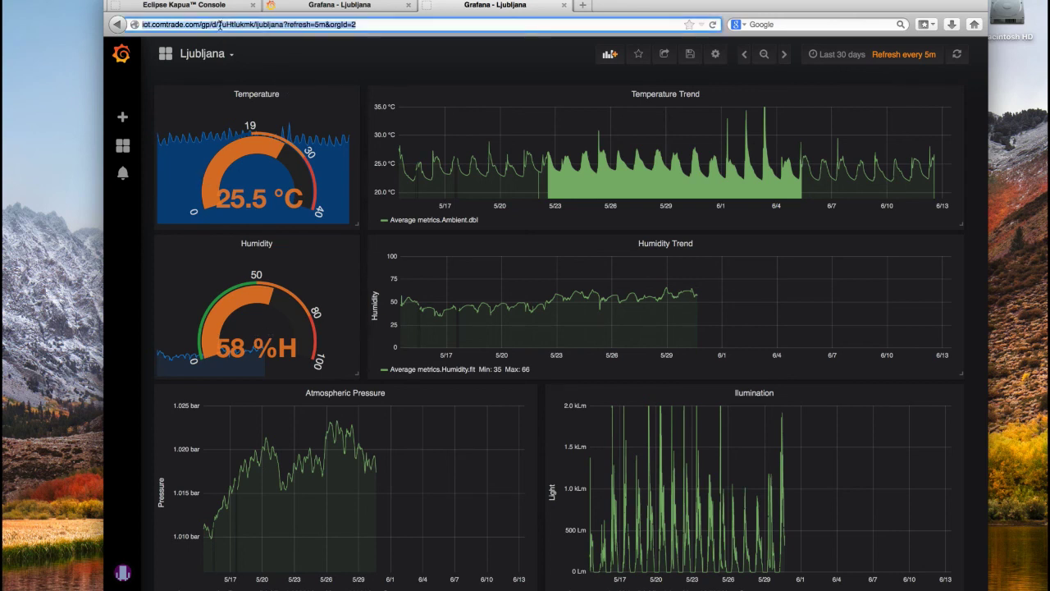
{"action": "left_click", "coordinate": [220, 25]}
Replace the dashboard path in the address bar with 'logout' to sign out of Grafana
{"action": "left_click_drag", "start_coordinate": [207, 25], "coordinate": [409, 22]}
{"action": "type", "text": "logout"}
{"action": "key", "text": "Return"}
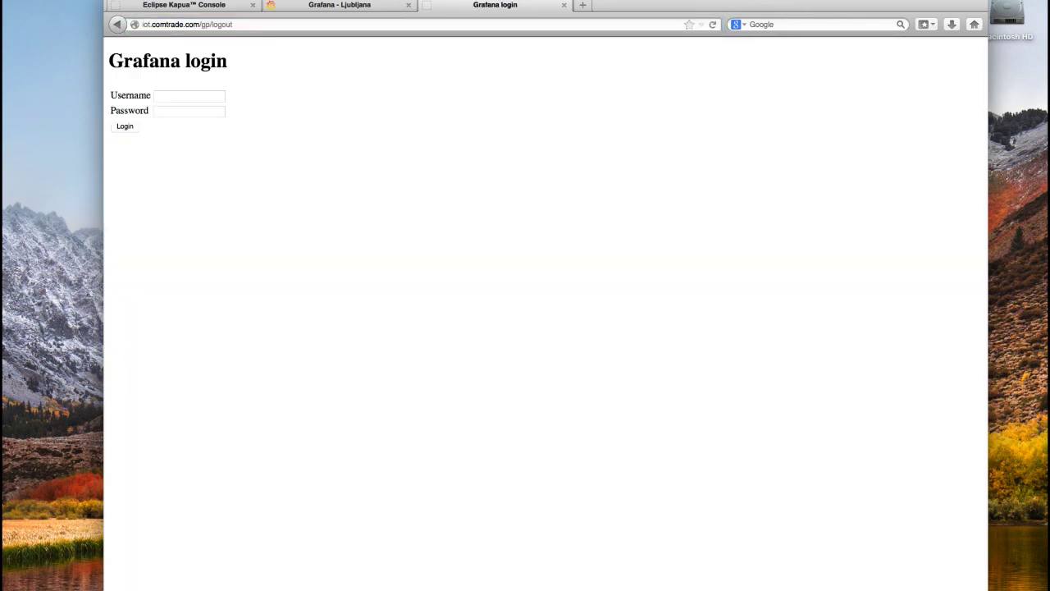